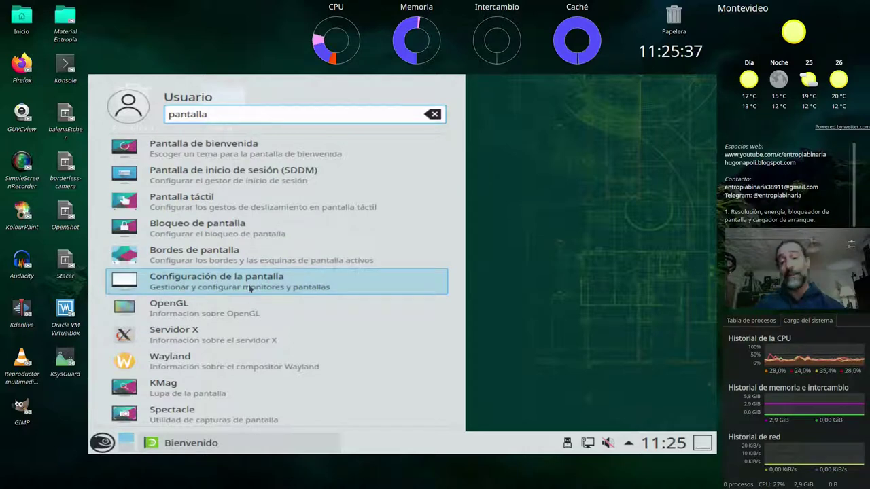
- Open the display configuration, set the monitor resolution to 1366x768 and accept the change
{"action": "left_click", "coordinate": [250, 289]}
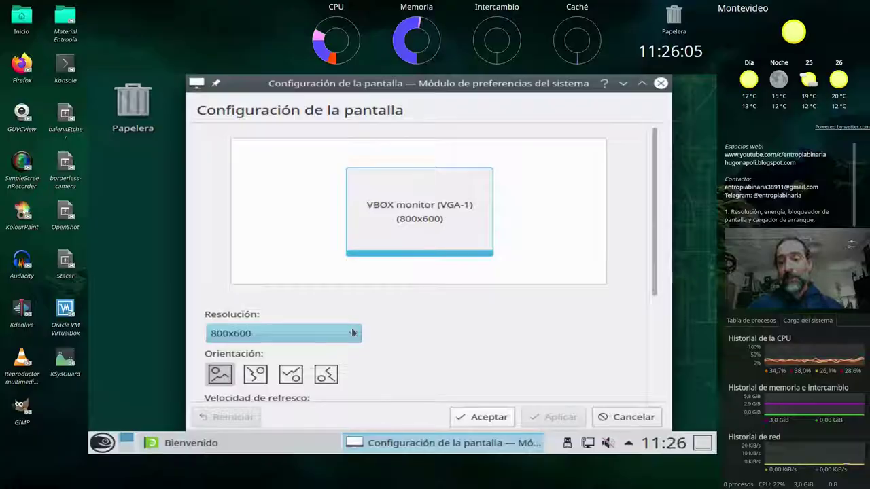
{"action": "left_click", "coordinate": [353, 333]}
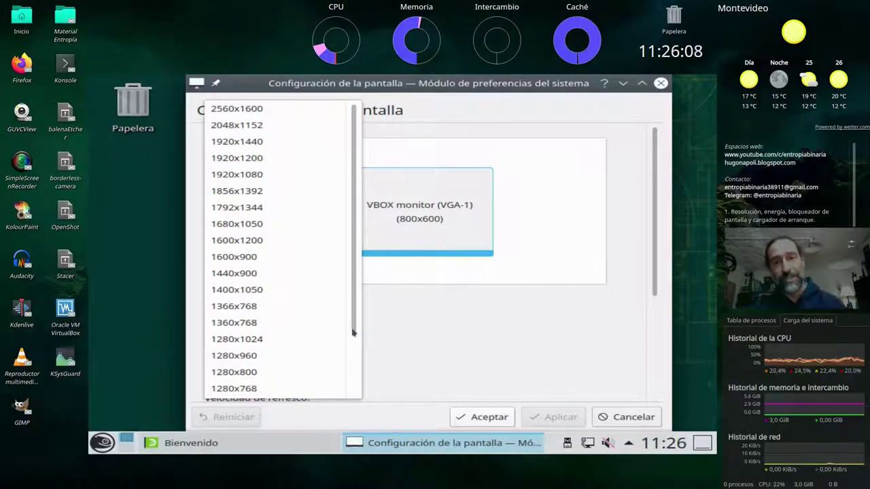
{"action": "left_click", "coordinate": [240, 310]}
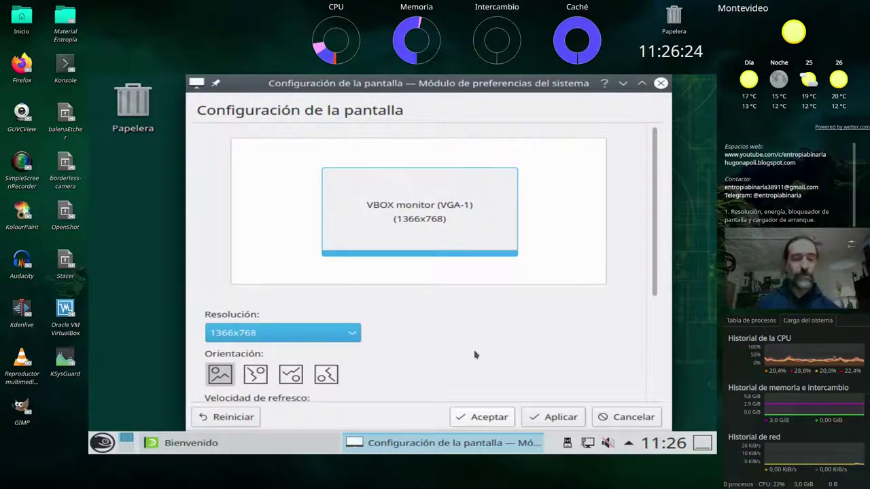
{"action": "left_click", "coordinate": [560, 420]}
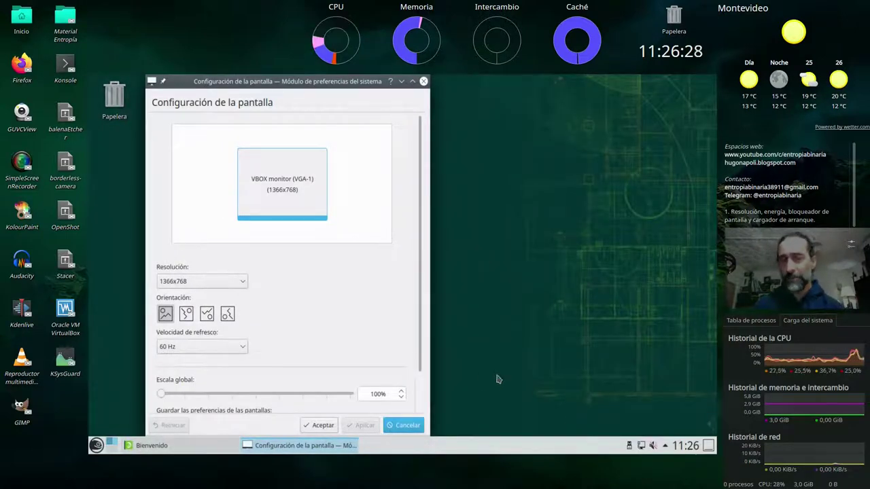
{"action": "left_click", "coordinate": [322, 425]}
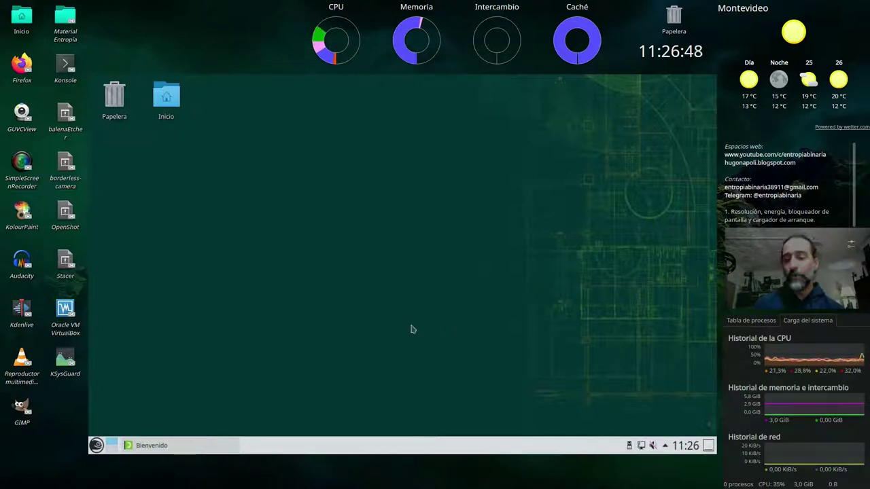
- Search the system for "energía" and open the Ahorro de energía settings
{"action": "left_click", "coordinate": [96, 446]}
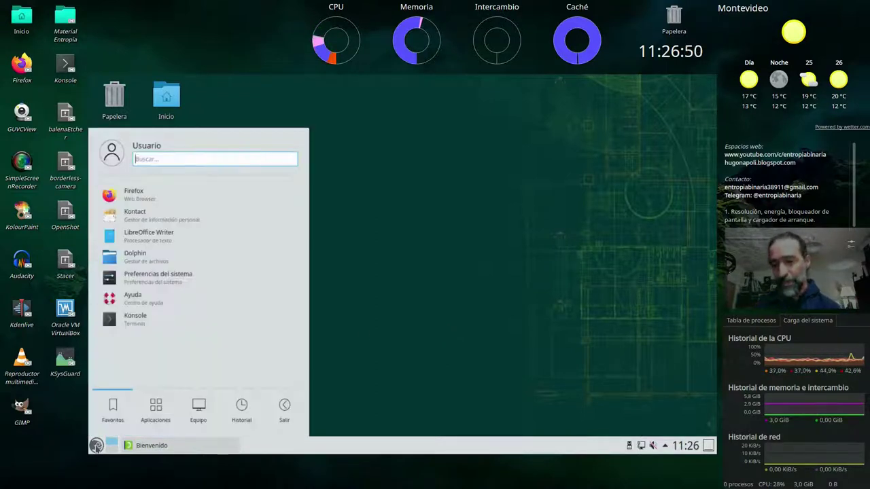
{"action": "type", "text": "energia"}
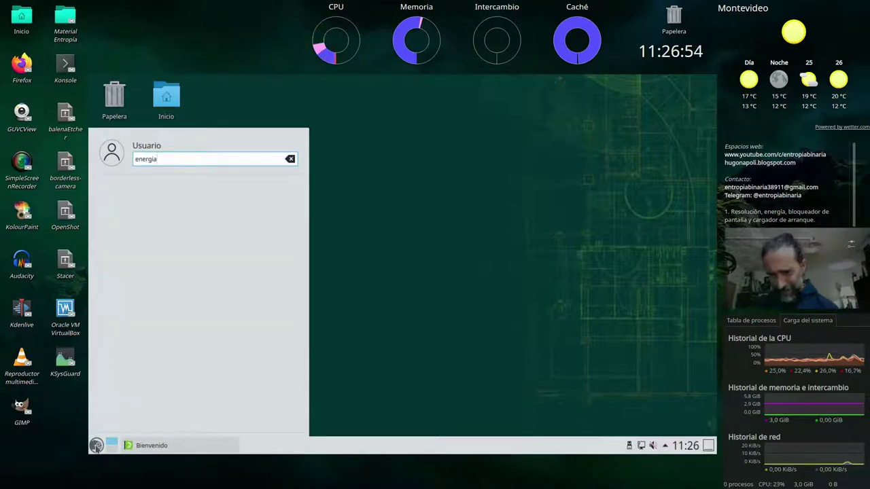
{"action": "key", "text": "BackSpace"}
{"action": "key", "text": "BackSpace"}
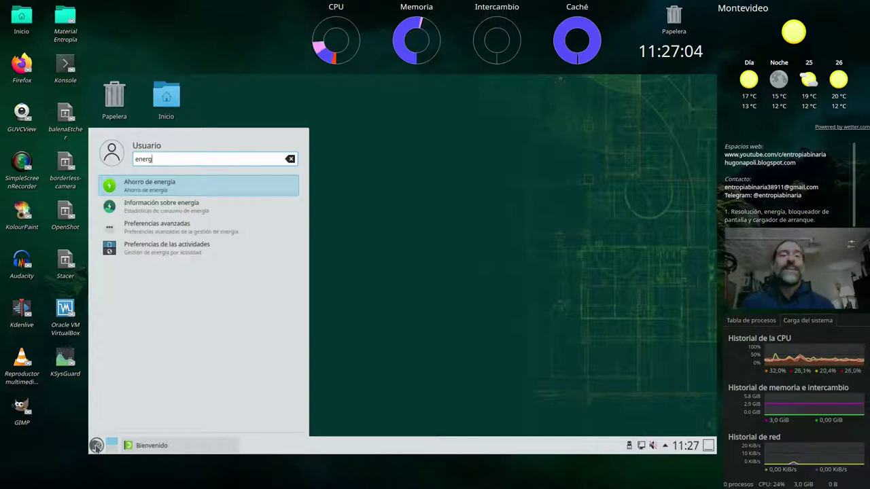
{"action": "type", "text": "ía"}
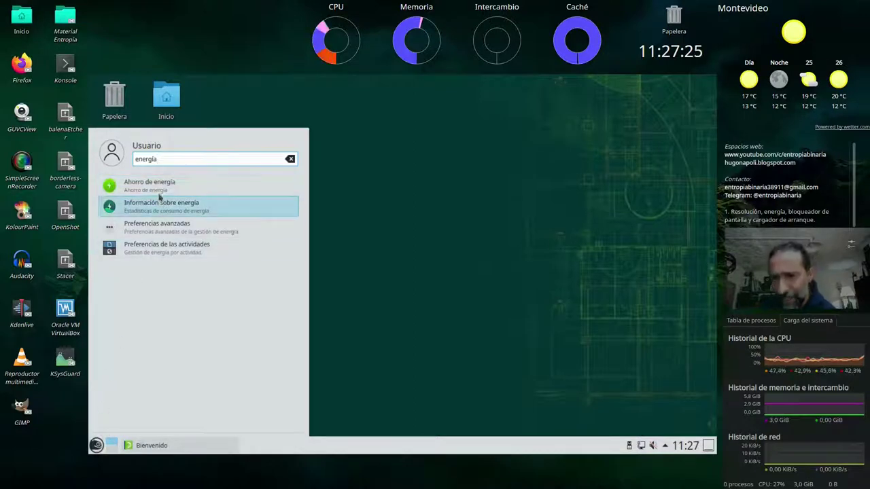
{"action": "left_click", "coordinate": [158, 192]}
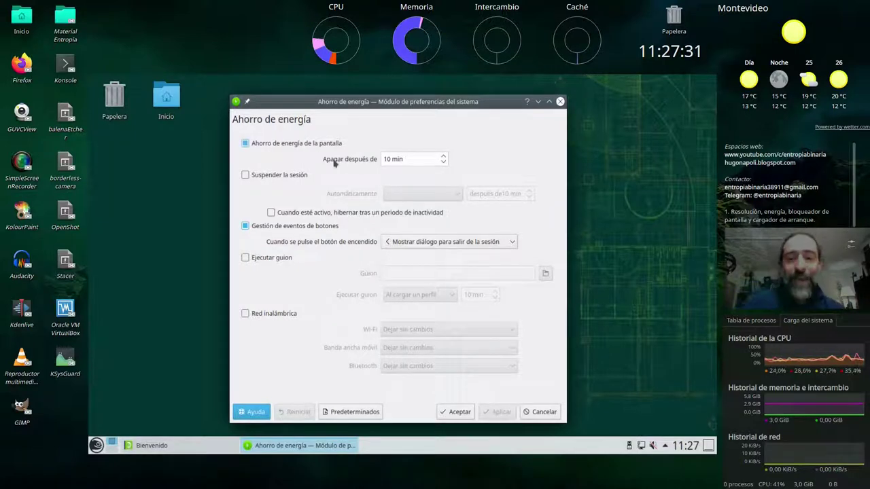
- Disable the screen's energy saving, set the power button action to Apagar, and save the energy settings
{"action": "left_click", "coordinate": [291, 147]}
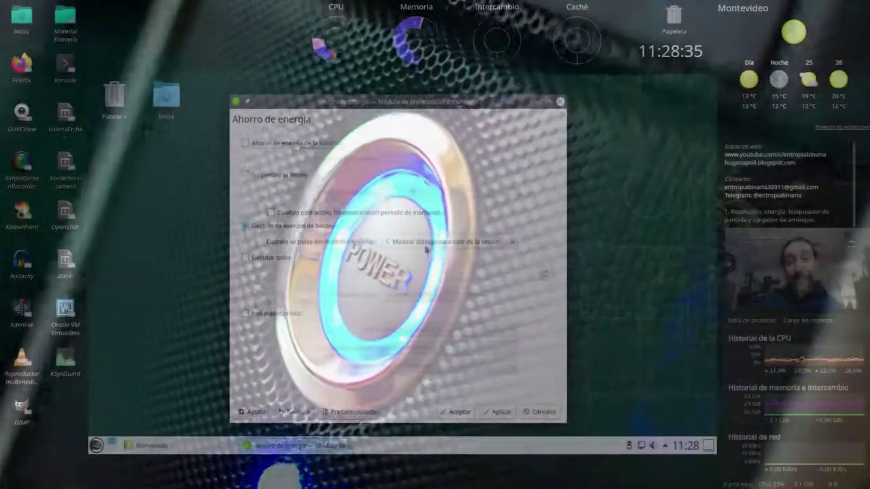
{"action": "left_click", "coordinate": [425, 246]}
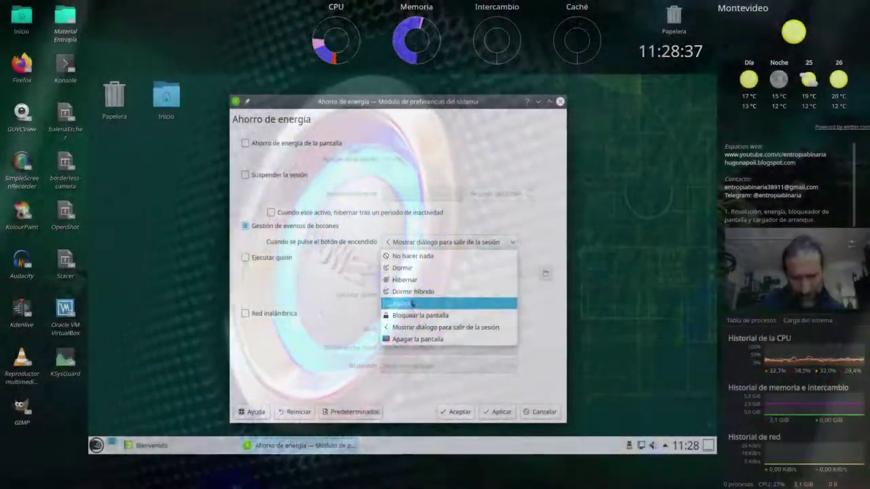
{"action": "left_click", "coordinate": [411, 305]}
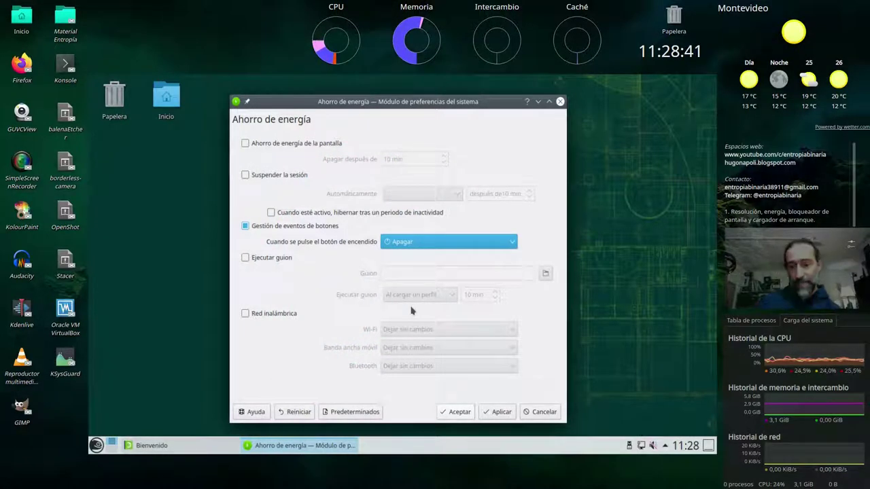
{"action": "left_click", "coordinate": [96, 445]}
{"action": "left_click", "coordinate": [284, 408]}
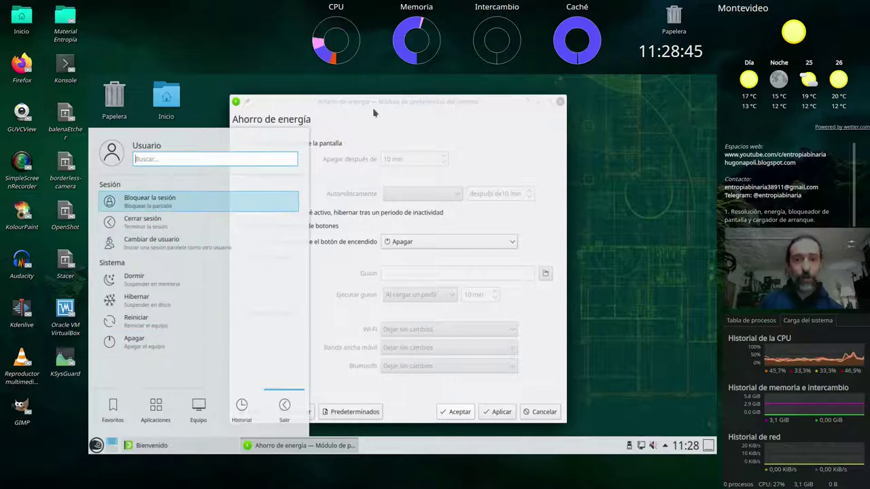
{"action": "key", "text": "Escape"}
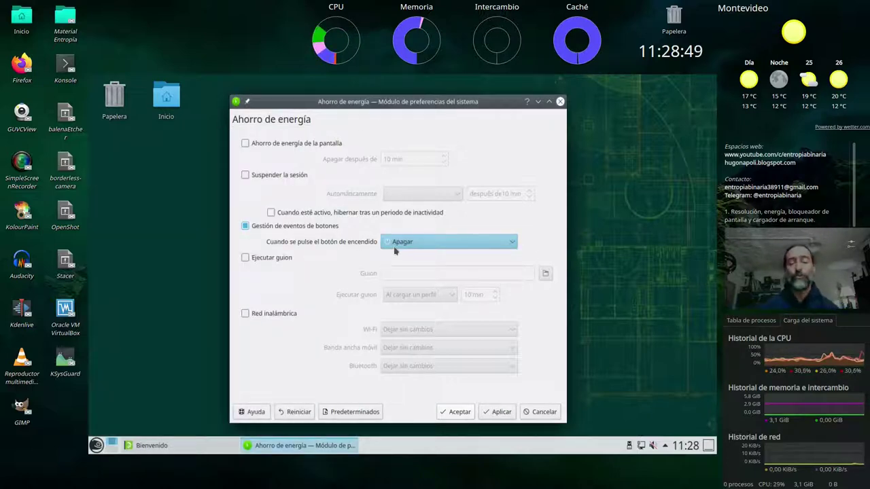
{"action": "left_click", "coordinate": [498, 412]}
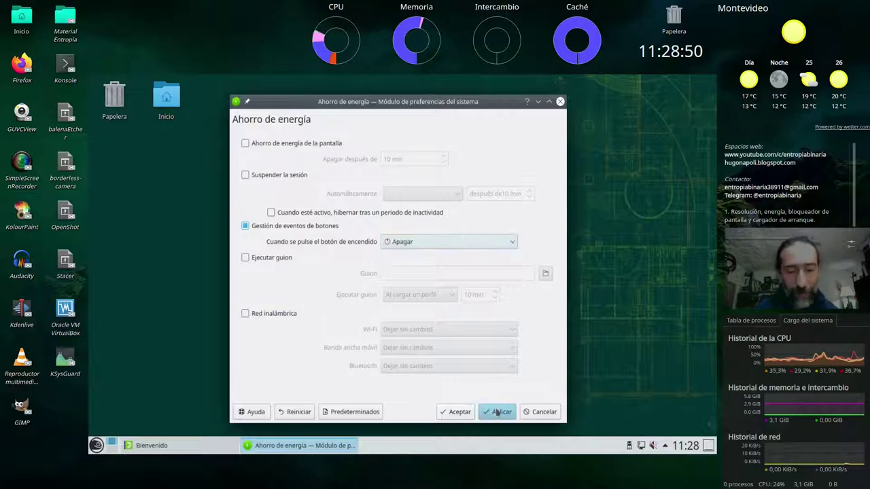
{"action": "left_click", "coordinate": [459, 412]}
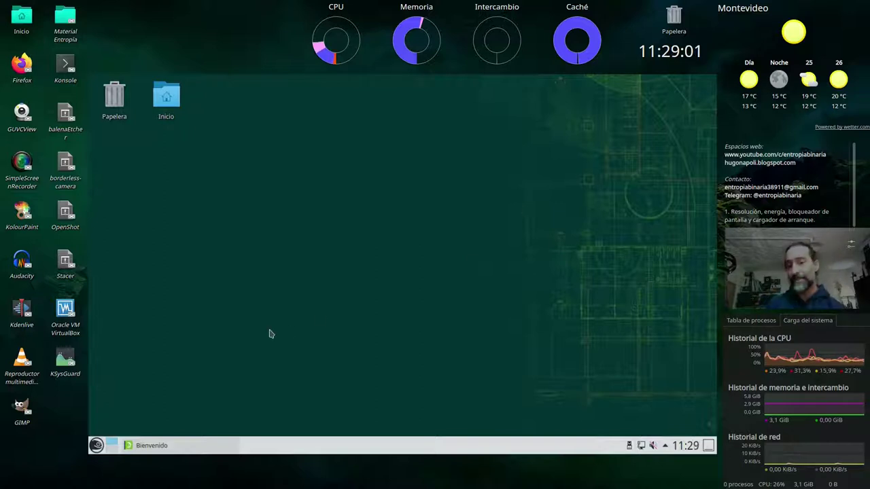
- Search the system for "pantalla" and open the Bloqueo de pantalla settings
{"action": "left_click", "coordinate": [95, 445]}
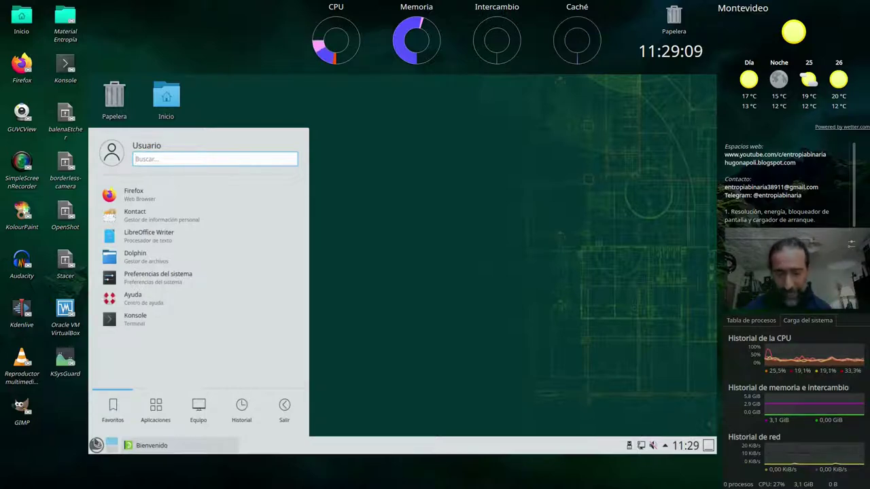
{"action": "type", "text": "pantalla"}
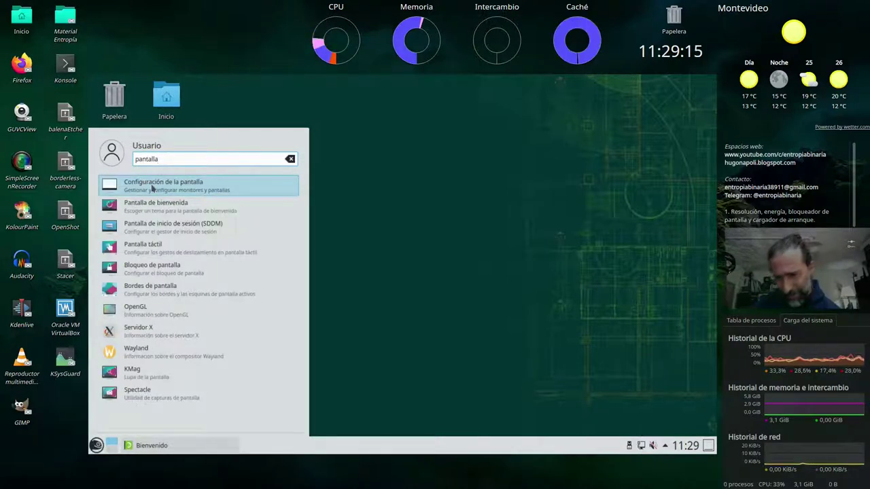
{"action": "left_click", "coordinate": [140, 271]}
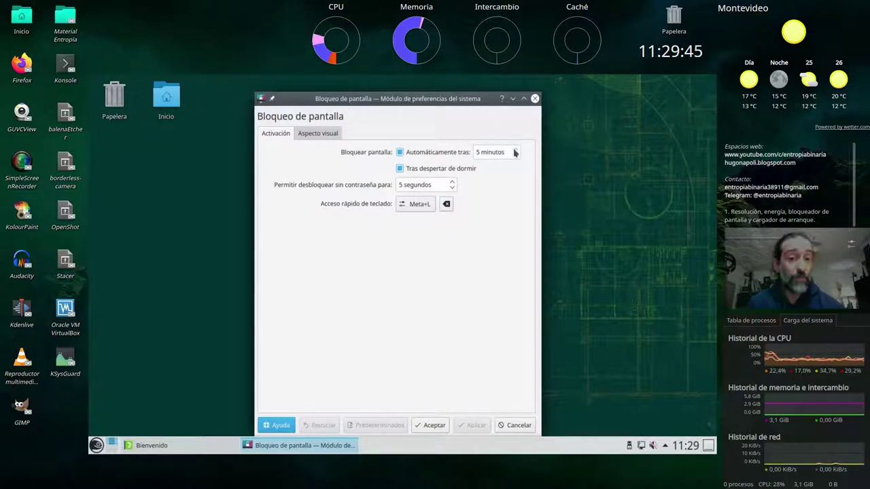
- Disable automatic screen locking after a period of time, review the lock screen's visual settings, and accept the changes
{"action": "scroll", "coordinate": [516, 150], "scroll_direction": "up", "scroll_amount": 5}
{"action": "scroll", "coordinate": [516, 156], "scroll_direction": "down", "scroll_amount": 5}
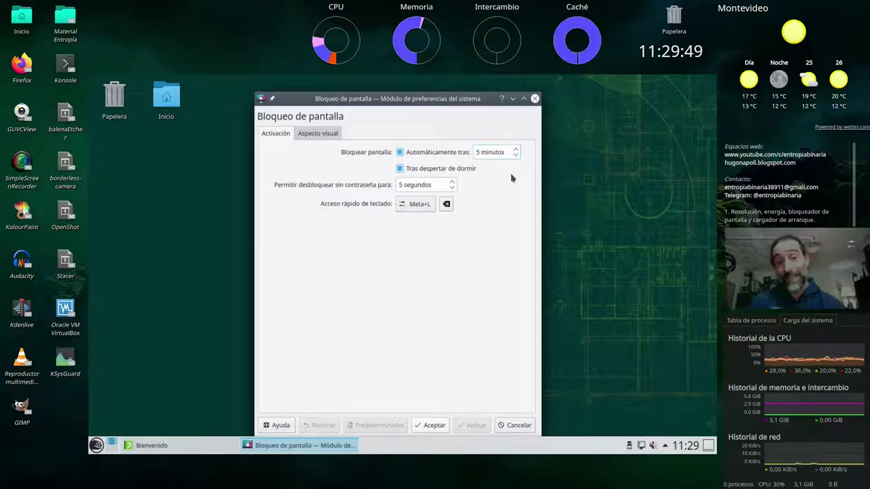
{"action": "left_click", "coordinate": [399, 153]}
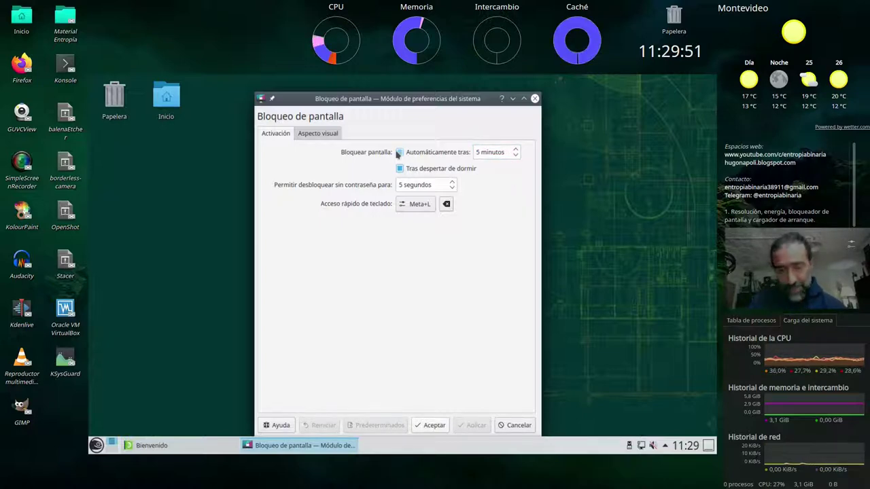
{"action": "left_click", "coordinate": [401, 153]}
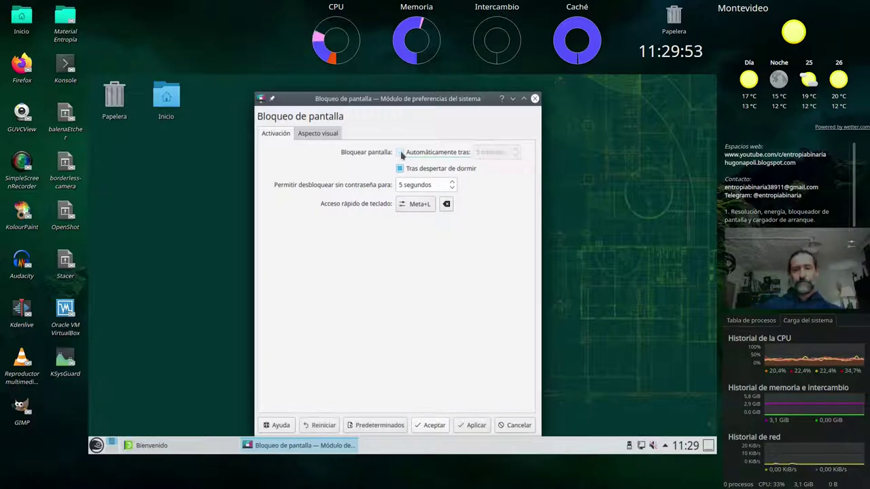
{"action": "left_click", "coordinate": [399, 169]}
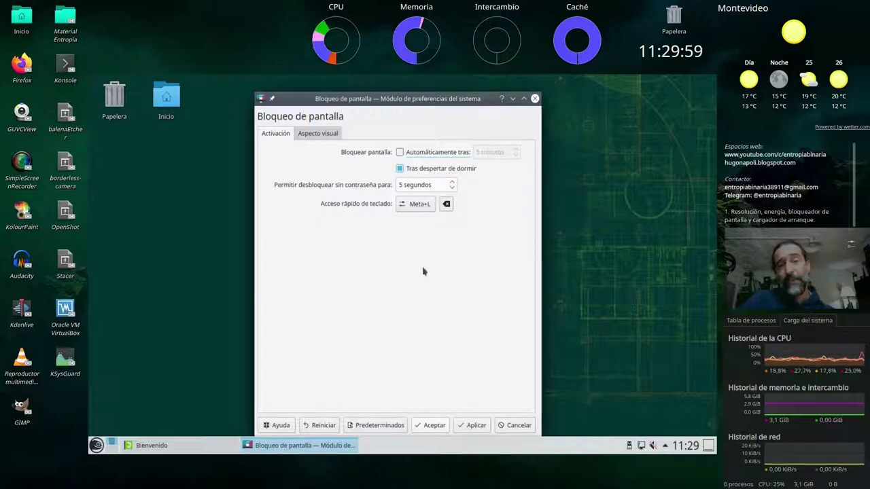
{"action": "left_click", "coordinate": [96, 445]}
{"action": "left_click", "coordinate": [296, 417]}
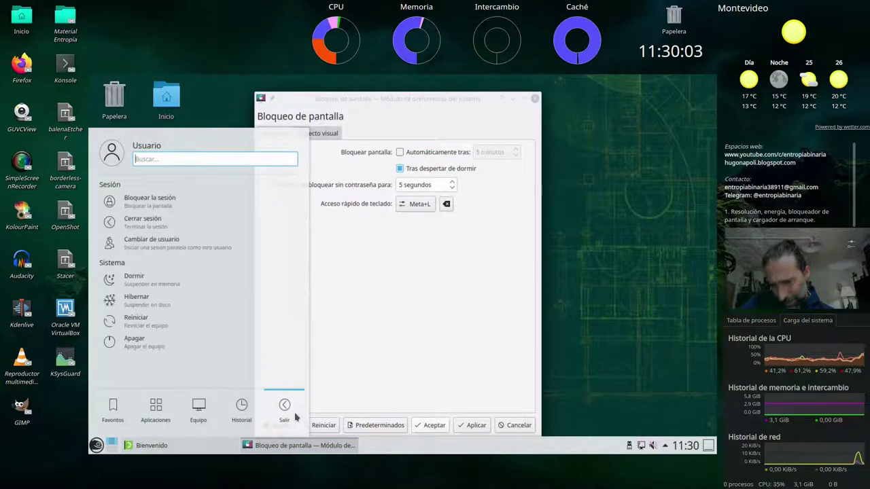
{"action": "left_click", "coordinate": [465, 264]}
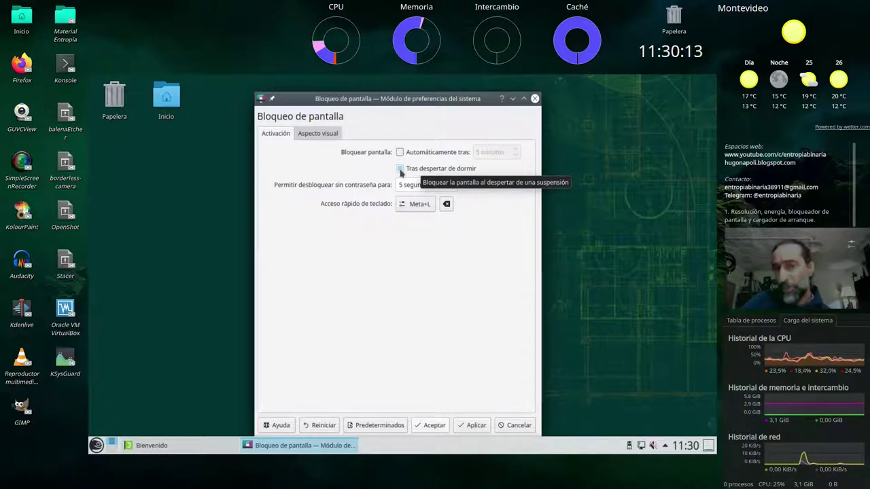
{"action": "left_click", "coordinate": [327, 136]}
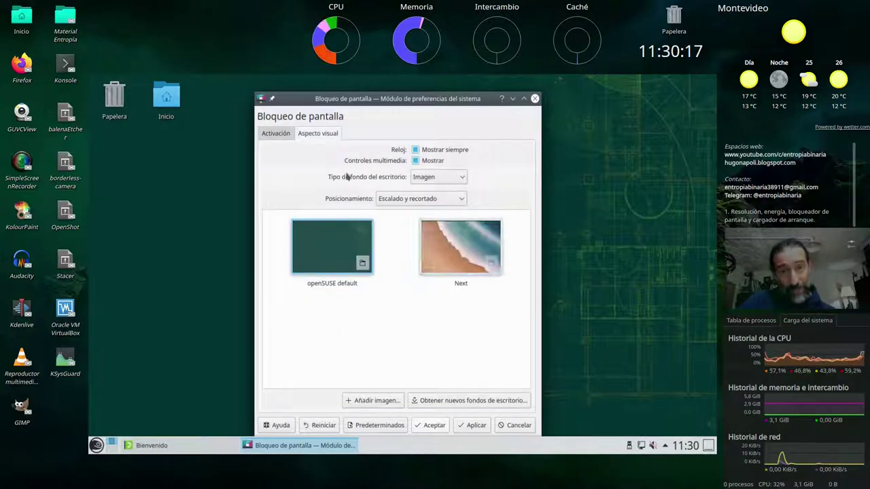
{"action": "left_click", "coordinate": [433, 427]}
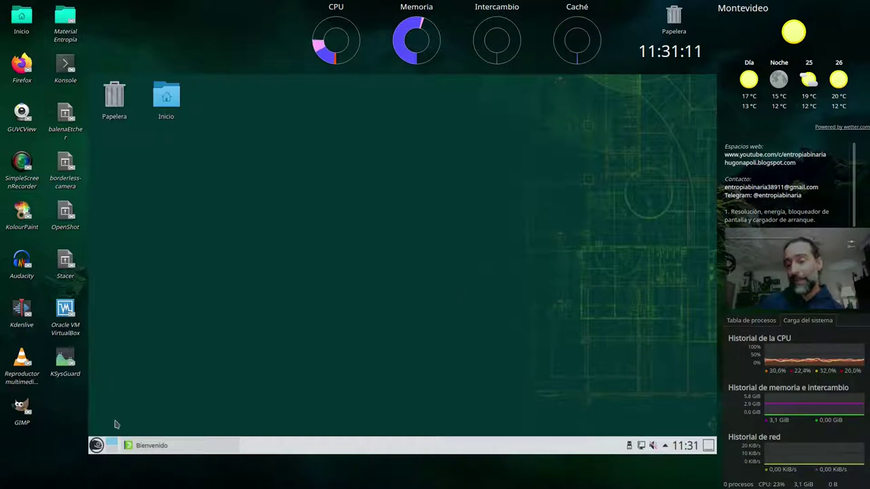
- Search the system for "arranque" and open the YaST boot loader configuration
{"action": "left_click", "coordinate": [95, 445]}
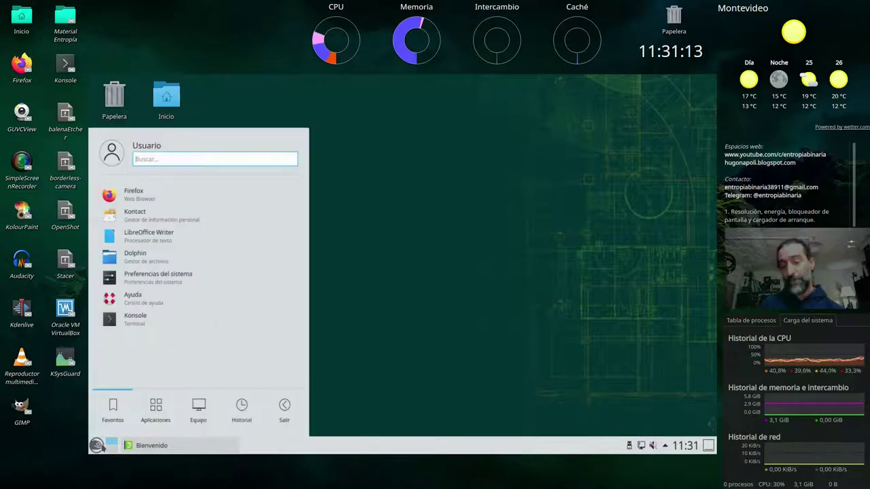
{"action": "type", "text": "arranque"}
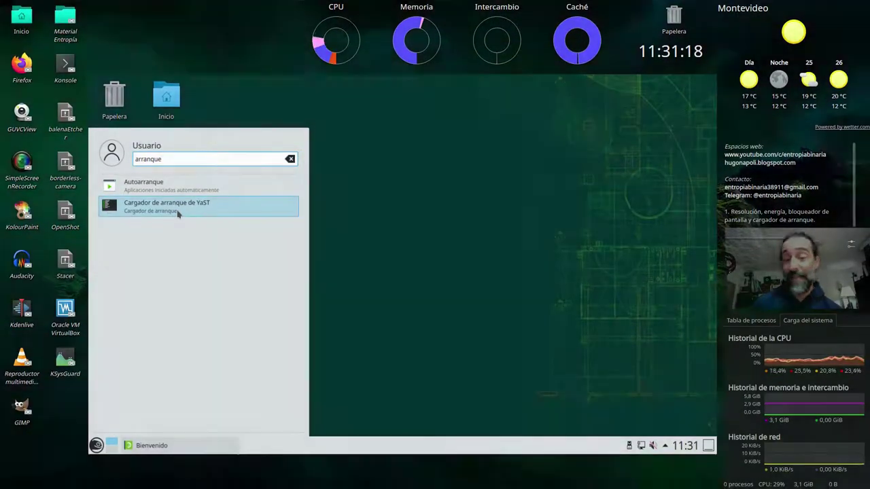
{"action": "left_click", "coordinate": [178, 201]}
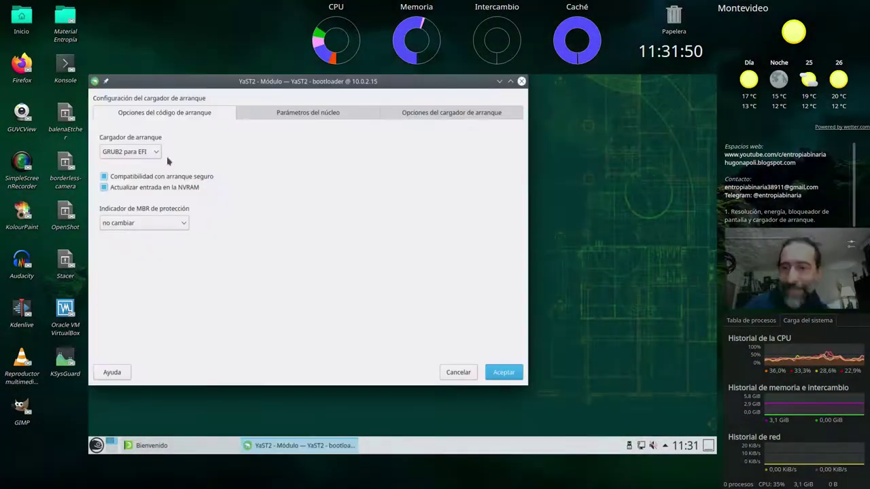
- Review the kernel parameters and set the boot loader's time limit to 3 seconds
{"action": "left_click", "coordinate": [265, 114]}
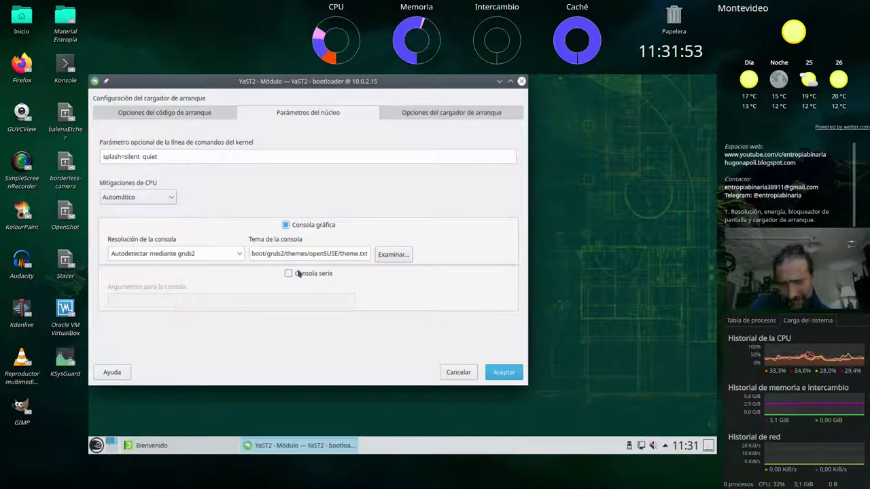
{"action": "left_click", "coordinate": [443, 116]}
{"action": "left_click_drag", "start_coordinate": [435, 82], "coordinate": [514, 82]}
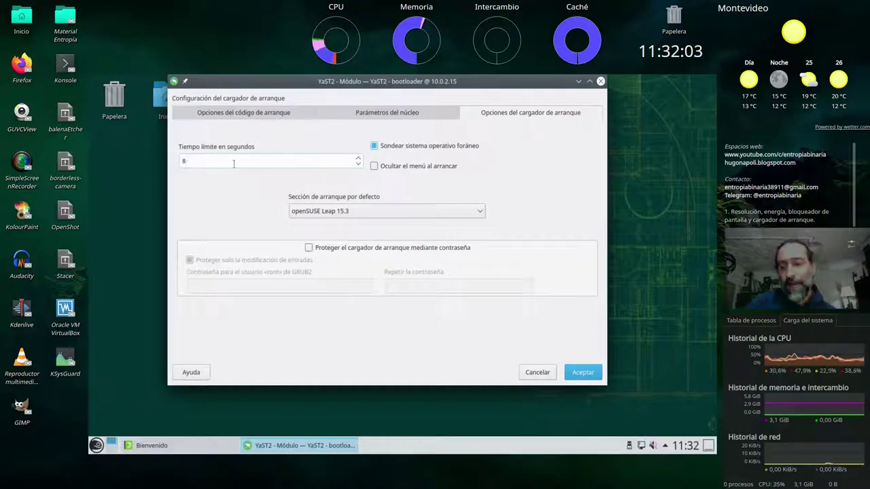
{"action": "left_click_drag", "start_coordinate": [238, 161], "coordinate": [163, 163]}
{"action": "type", "text": "3"}
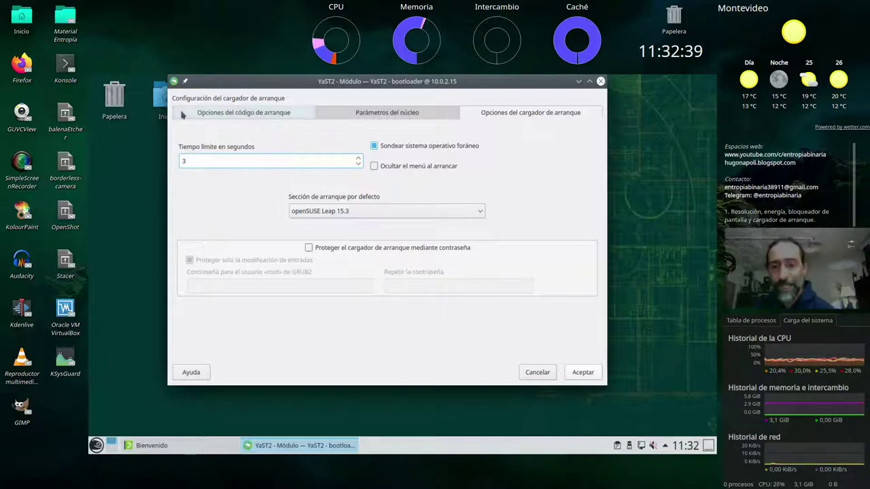
- Check the available default boot sections, keep openSUSE Leap 15.3, and save the boot loader configuration
{"action": "left_click", "coordinate": [361, 211]}
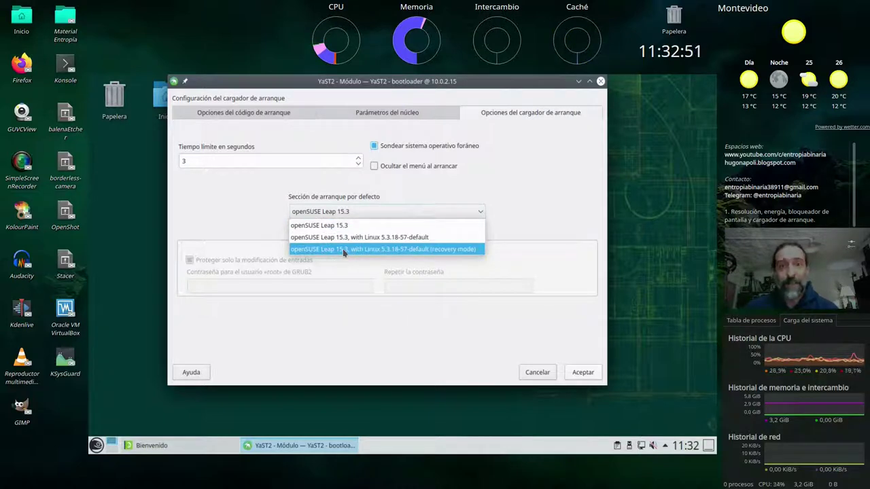
{"action": "left_click", "coordinate": [252, 216]}
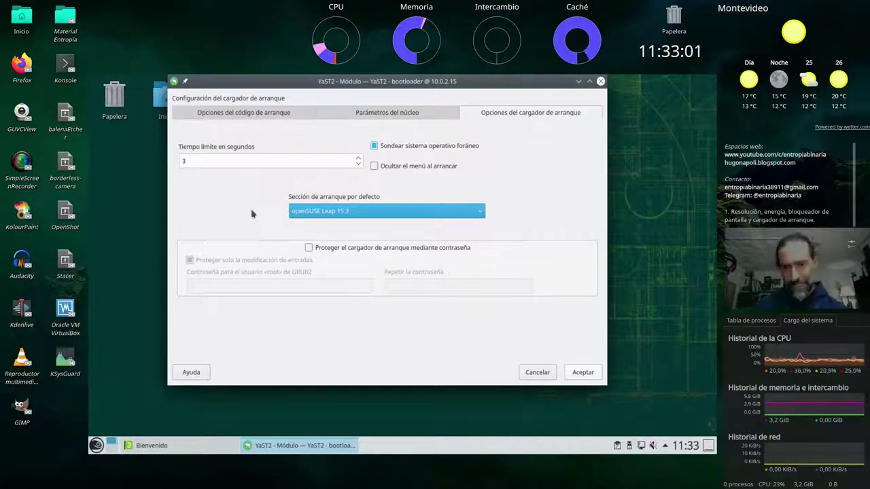
{"action": "left_click", "coordinate": [336, 213]}
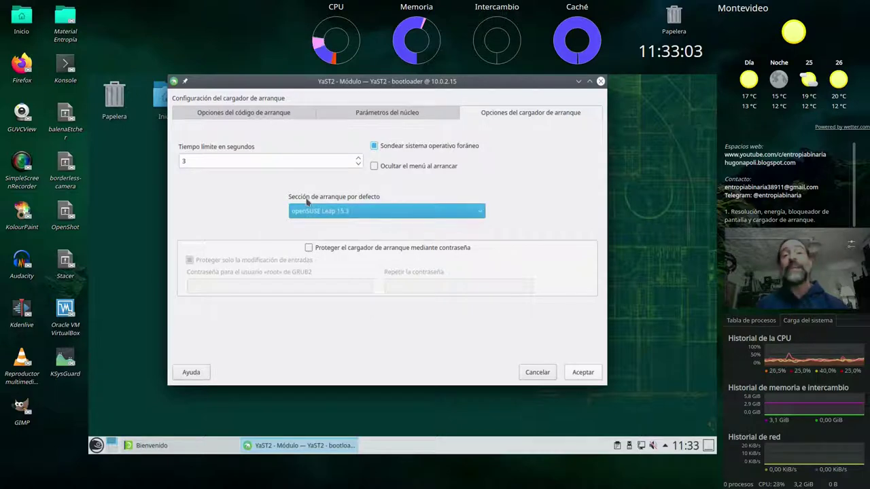
{"action": "left_click", "coordinate": [582, 374]}
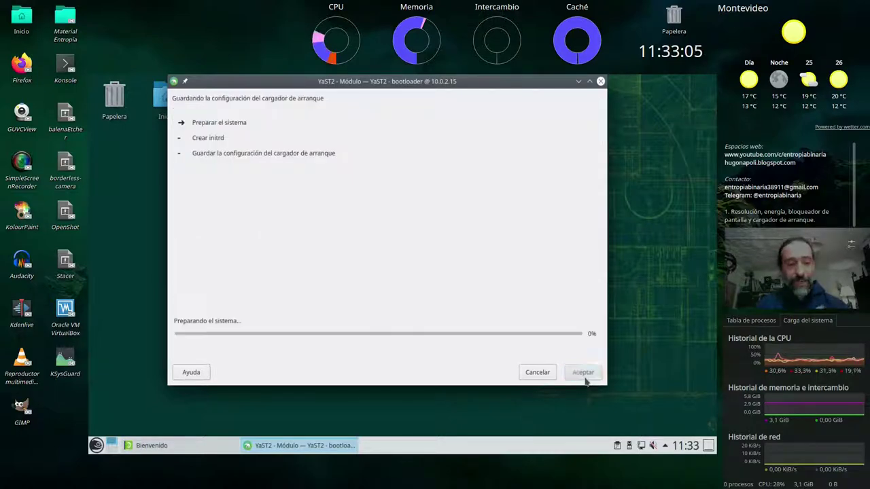